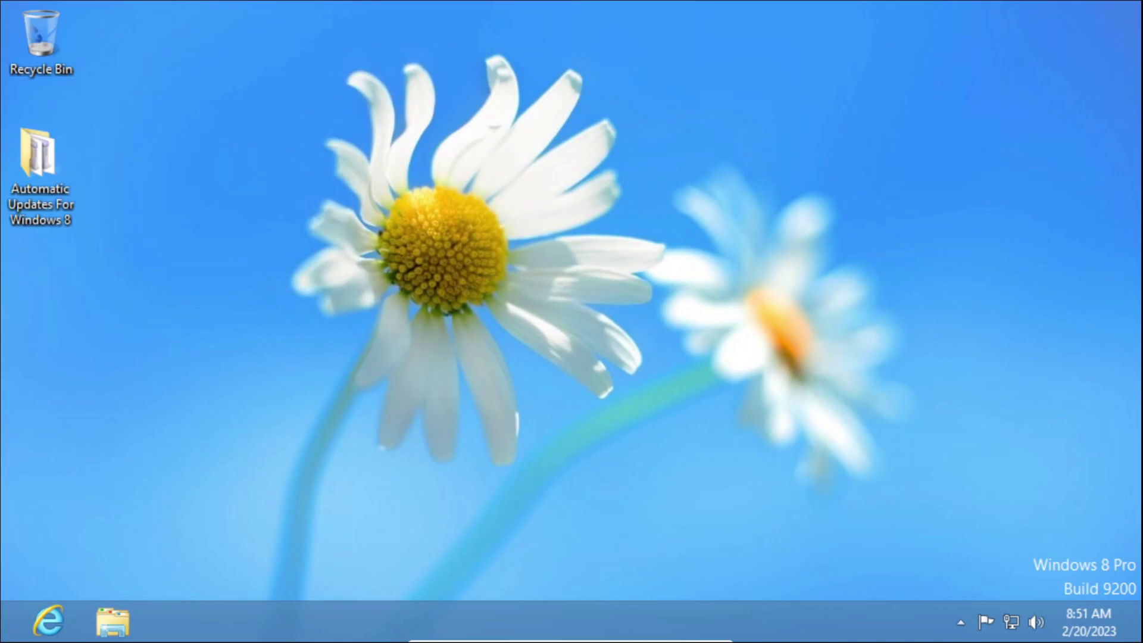
Step: Install the servicing stack update KB2771431 from its .msu package and dismiss the completion message
click(40, 160)
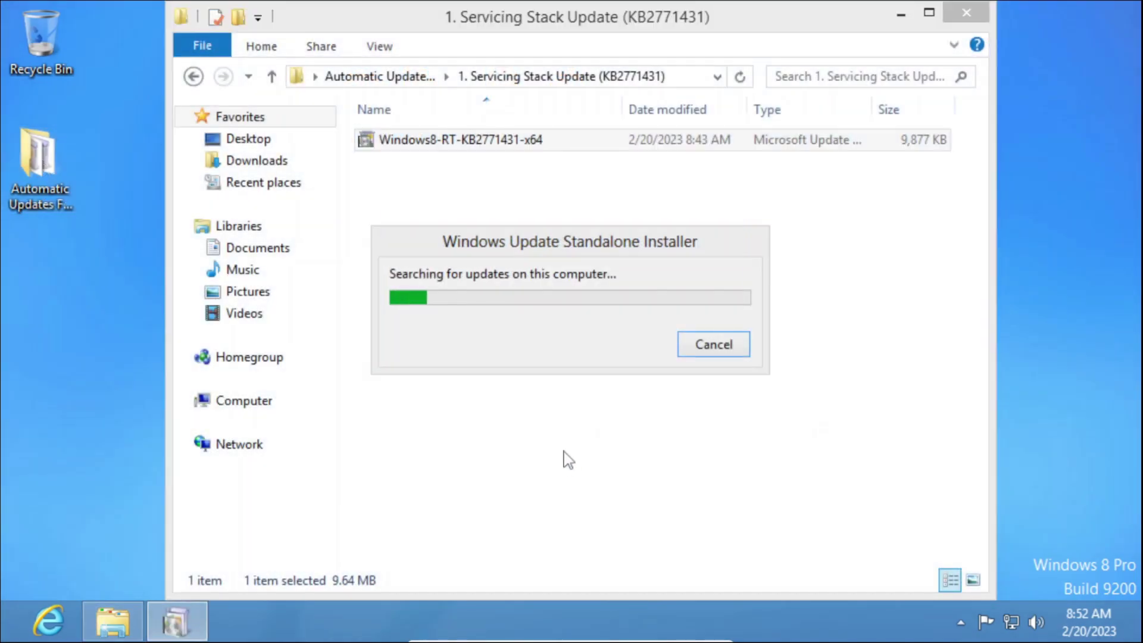
click(623, 357)
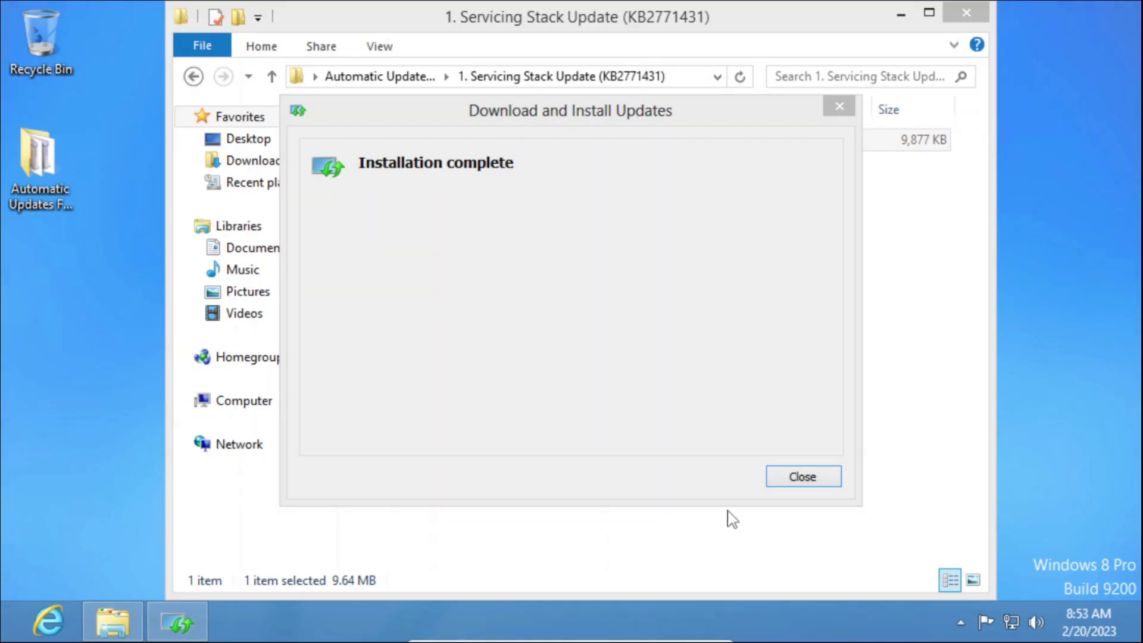
click(802, 476)
Step: Back in the updates folder, install IE10 cumulative update KB2936068 and restart the computer
key(BackSpace)
click(458, 483)
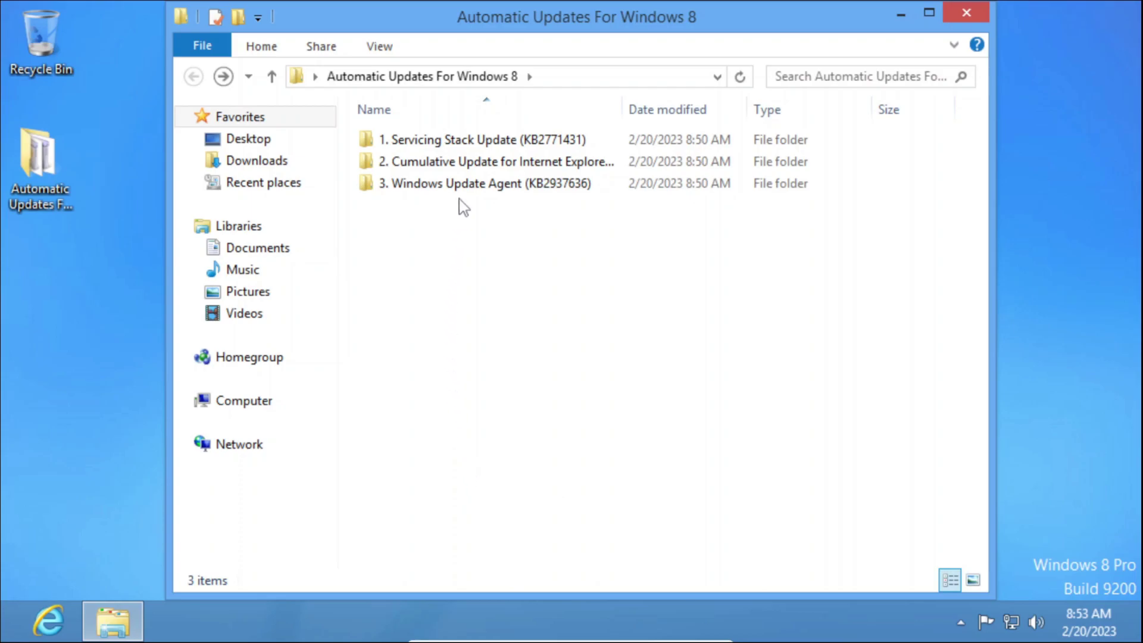
double_click(458, 162)
double_click(459, 140)
click(621, 353)
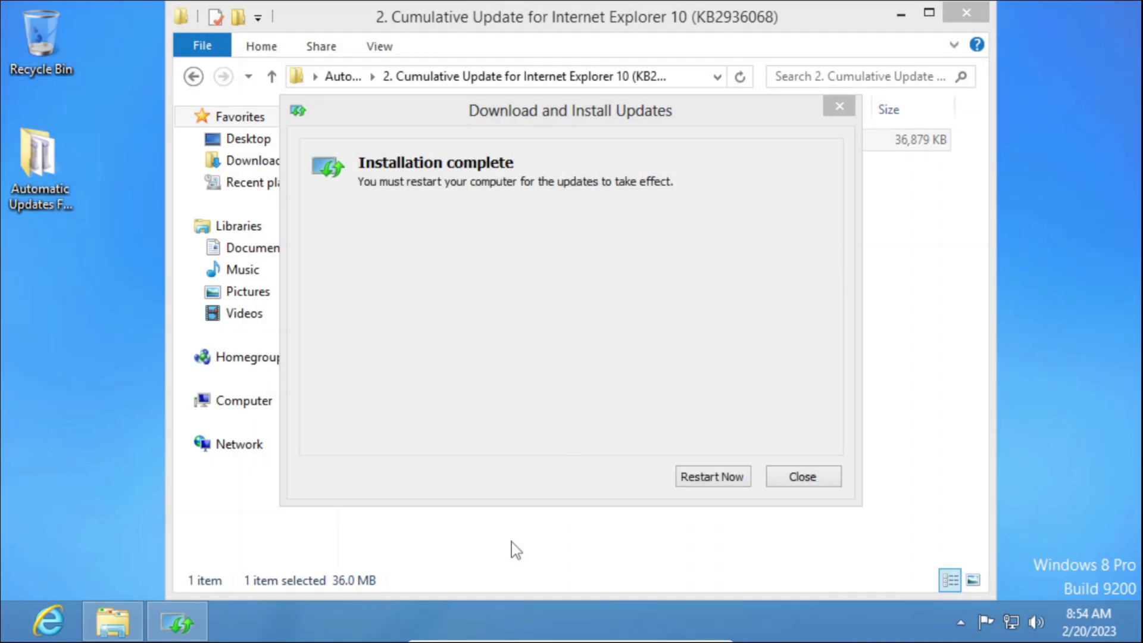
click(714, 477)
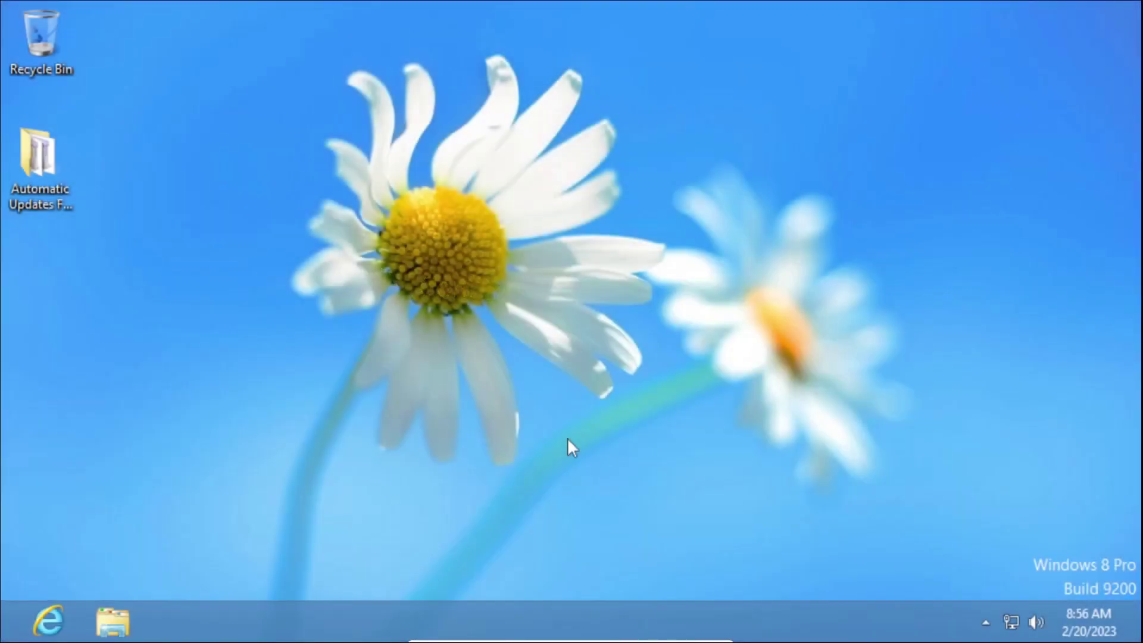
Step: Install the KB2937636 Windows Update Agent package and restart the computer
double_click(45, 157)
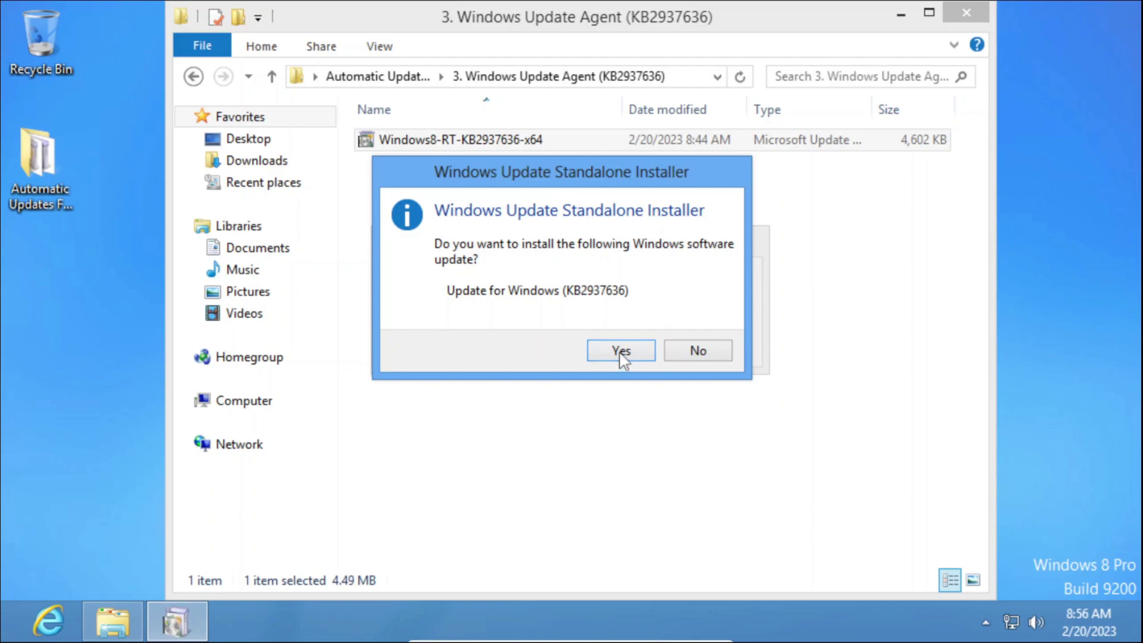
click(621, 353)
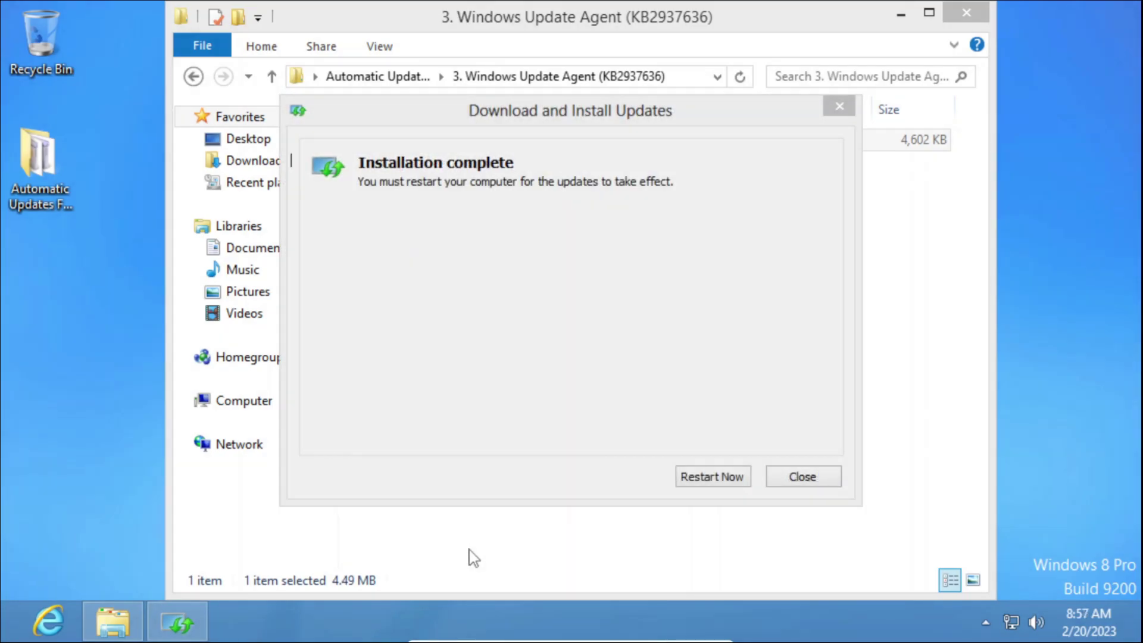
click(712, 478)
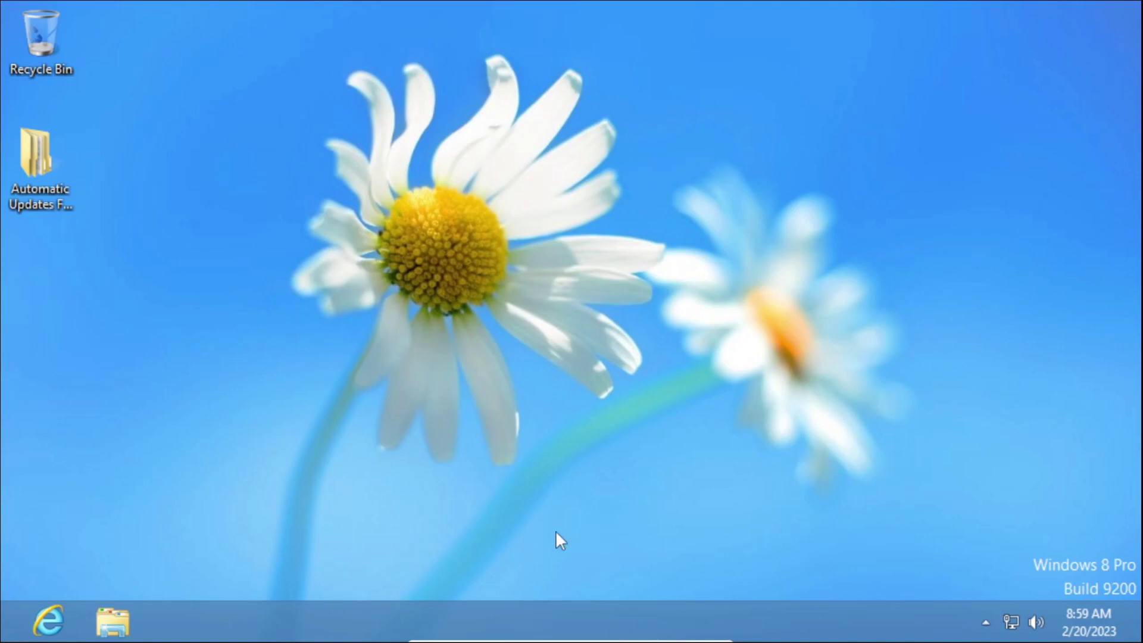
Step: Search the Start screen for Control Panel and launch it
key(super)
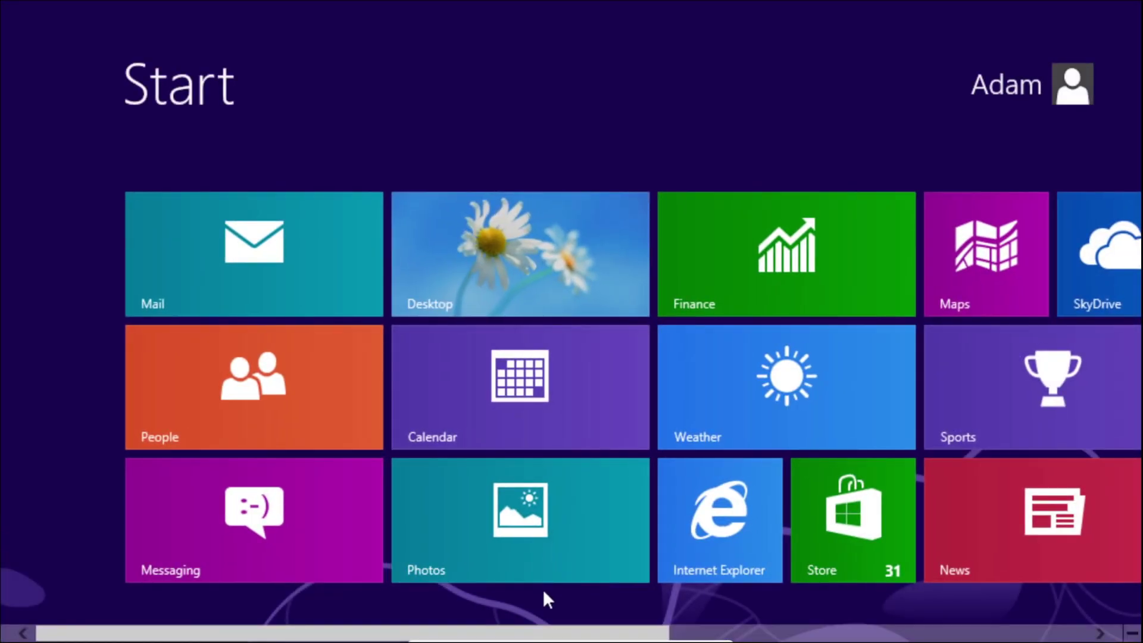
text(Control Panel)
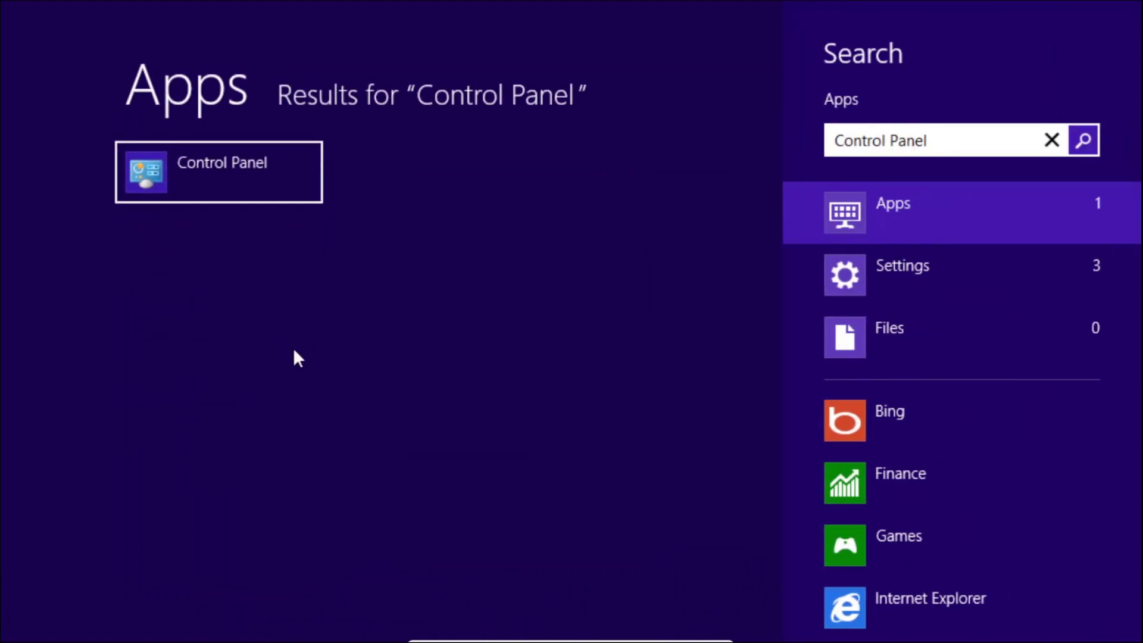
click(219, 171)
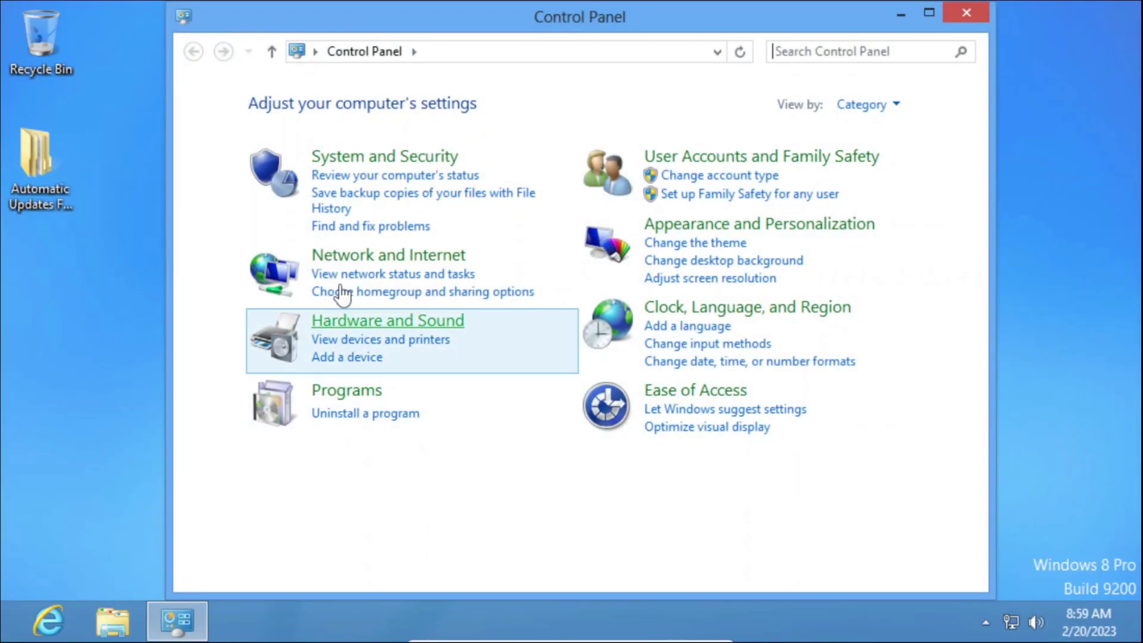
Step: Go to System and Security > Windows Update, which lists 122 important updates
click(346, 159)
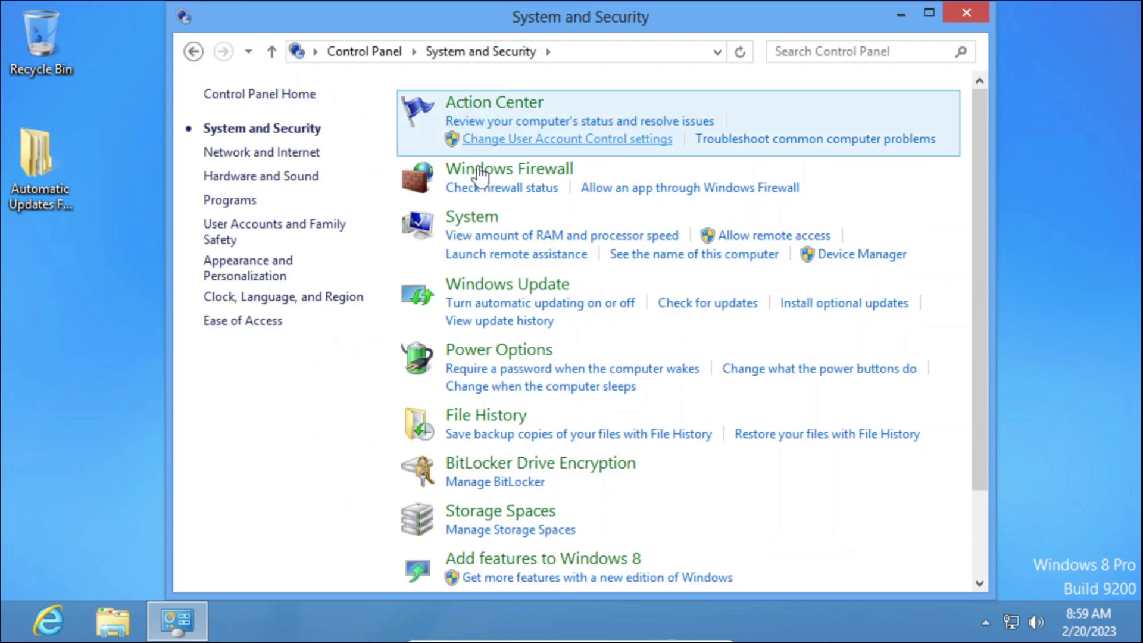
click(474, 287)
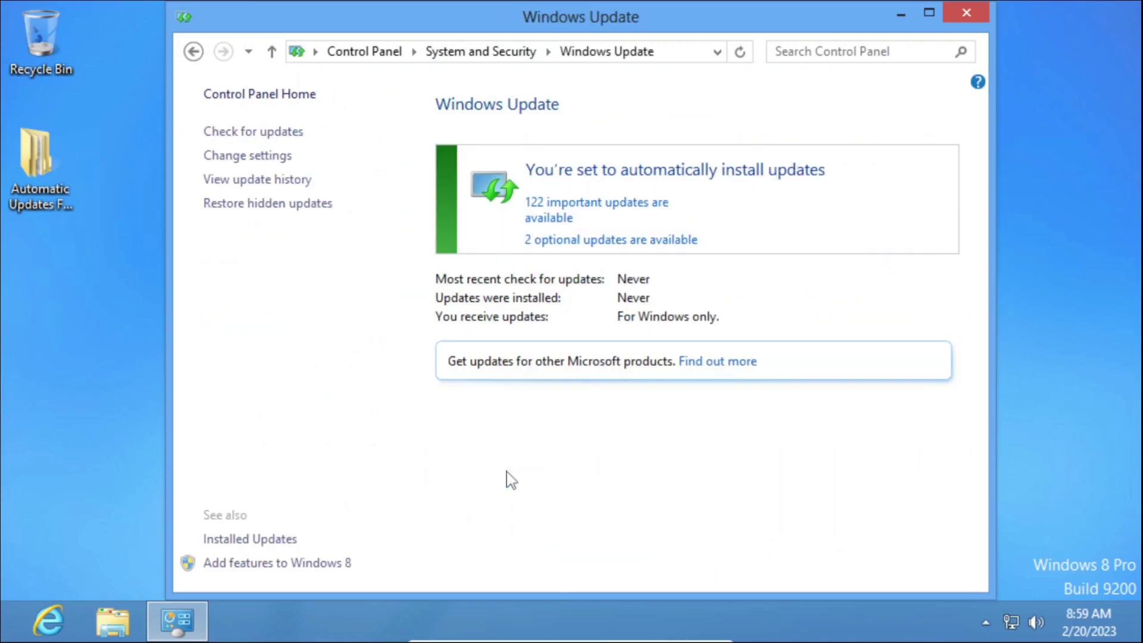